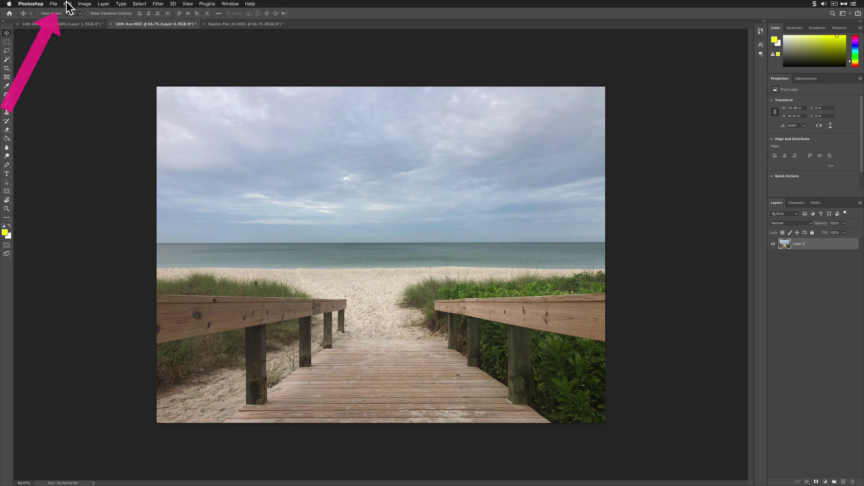
Step: Open the Edit menu on the overcast boardwalk photo 100th Ave.HEIC
click(68, 4)
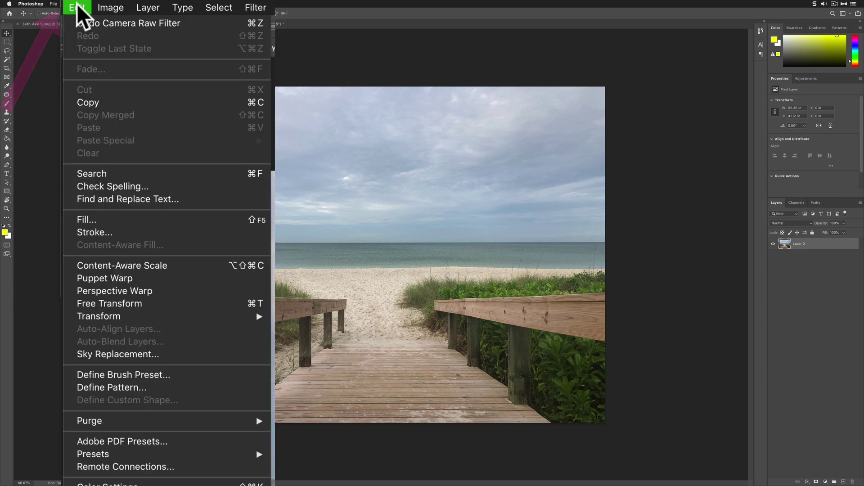
Step: Start Sky Replacement on the boardwalk photo and toggle Preview to compare the blue sky with the original
click(215, 353)
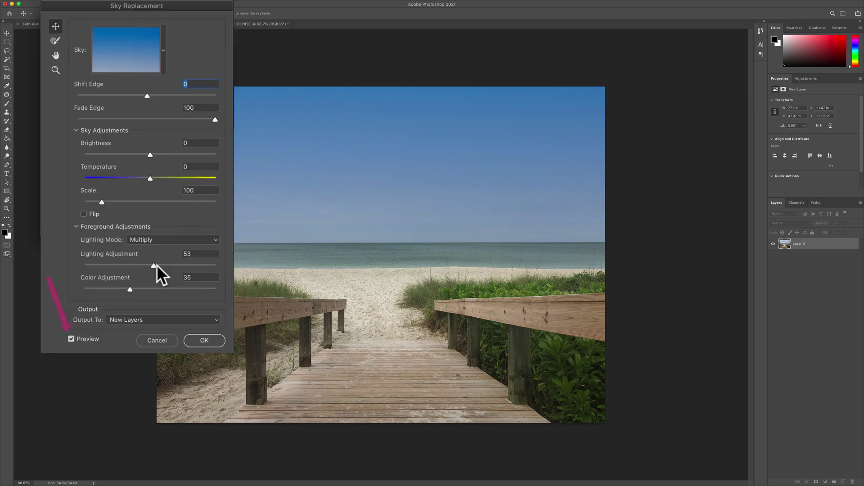
click(71, 338)
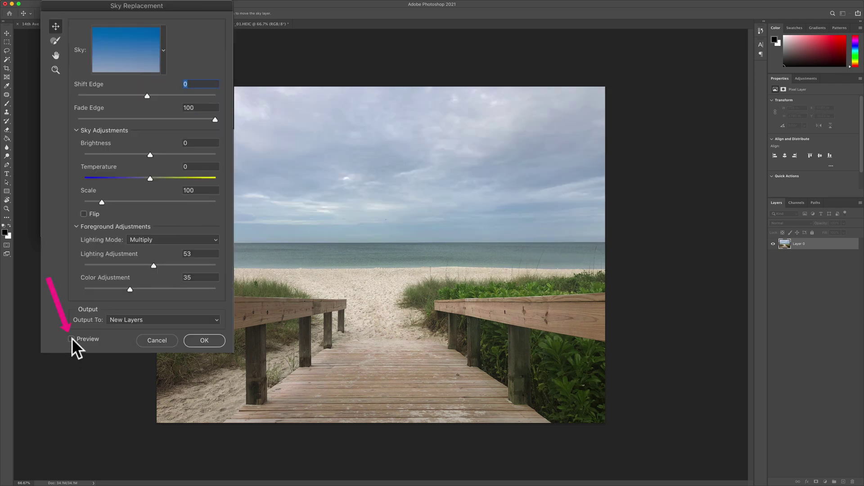
click(72, 338)
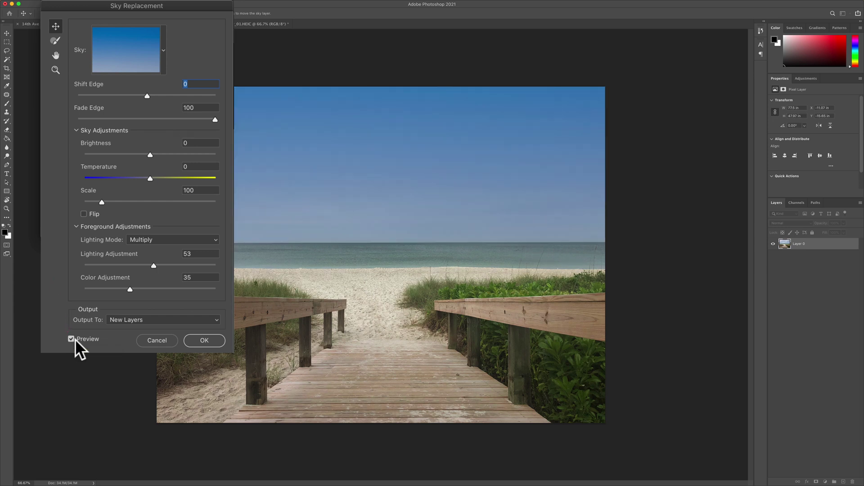
Step: Open the sky presets picker, dismissing the New Group and New Sky prompts without changes
click(163, 49)
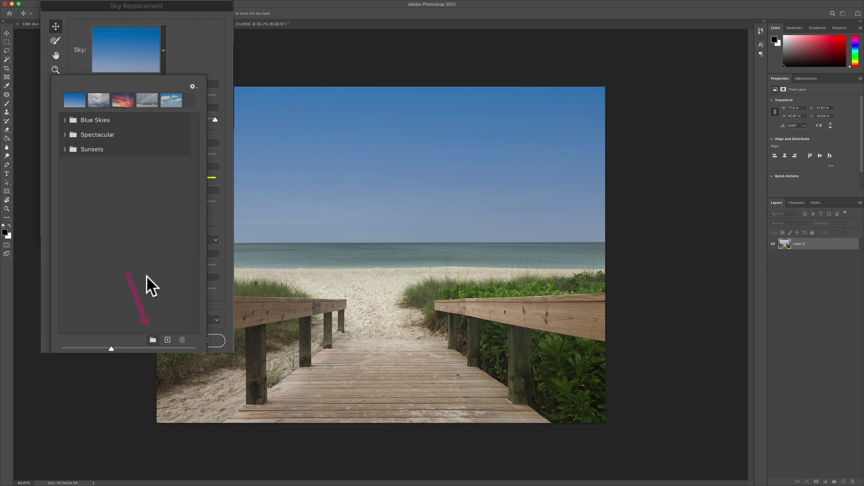
click(153, 340)
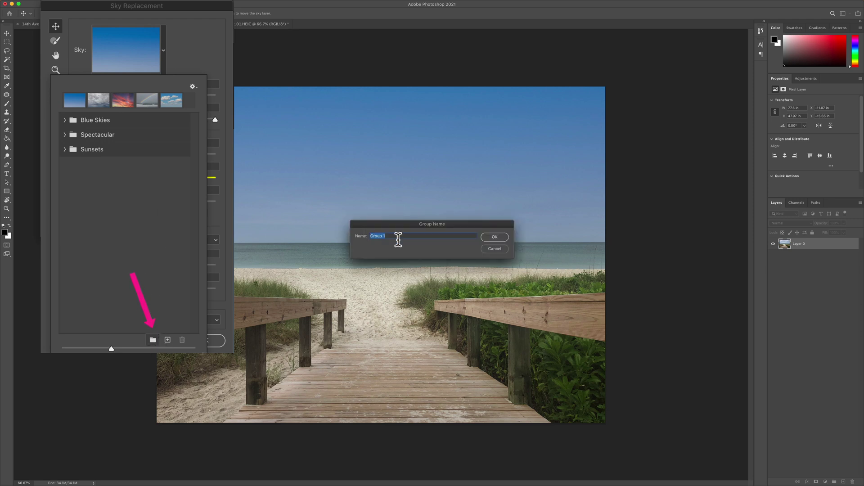
click(493, 249)
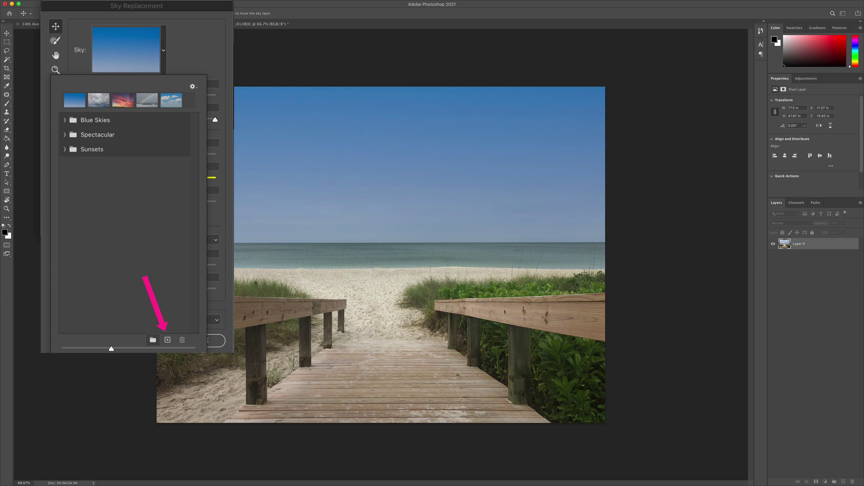
click(165, 339)
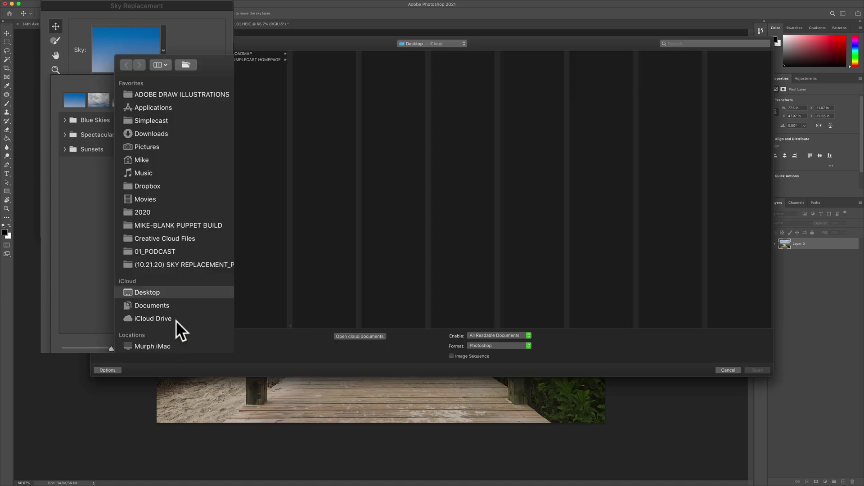
click(730, 370)
Step: Expand Blue Skies, pick the plain blue sky, and enlarge the thumbnails in a wider browser
click(95, 120)
click(116, 155)
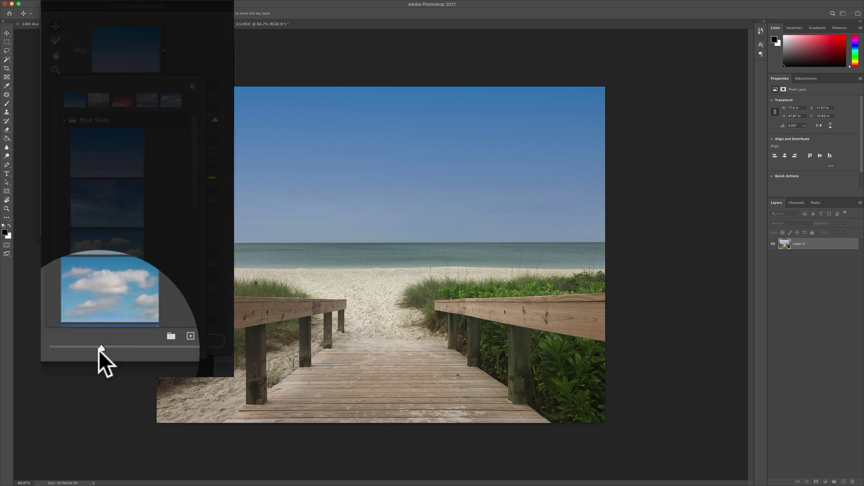
drag(98, 350, 158, 352)
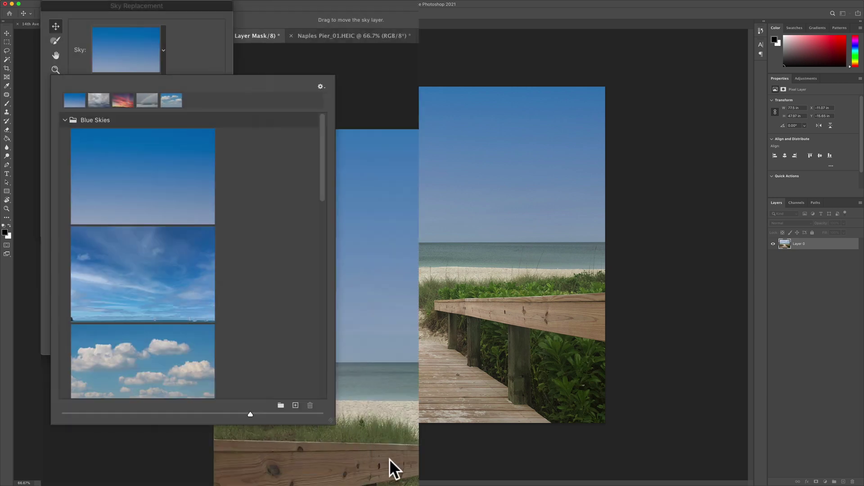
drag(237, 285, 269, 334)
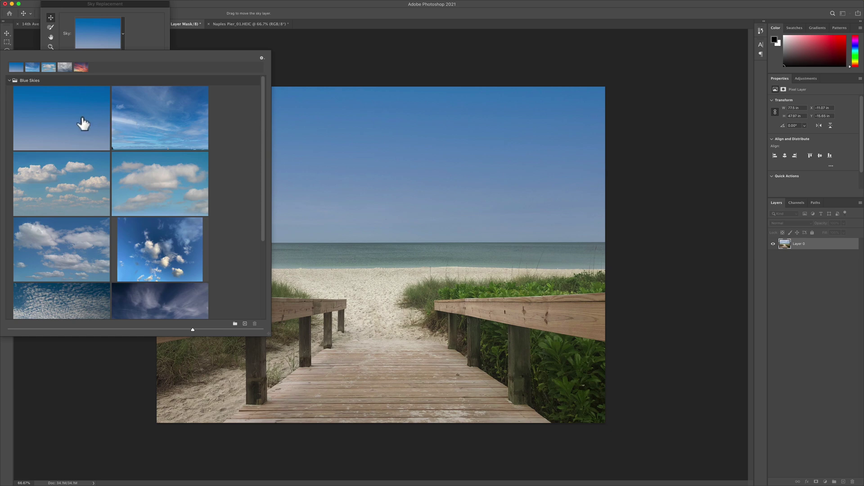
shift+click(151, 185)
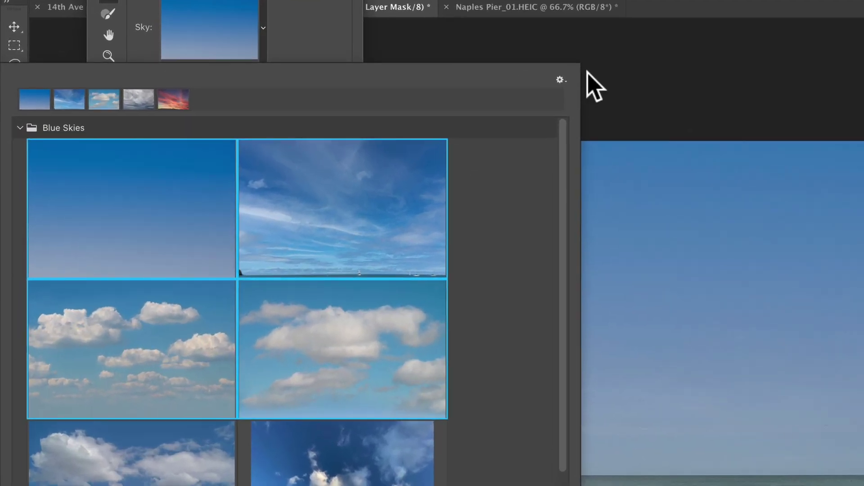
click(560, 81)
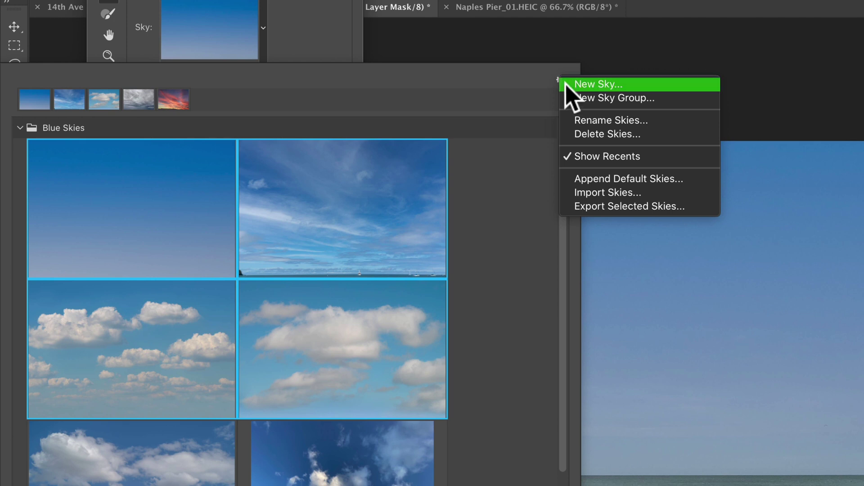
click(685, 207)
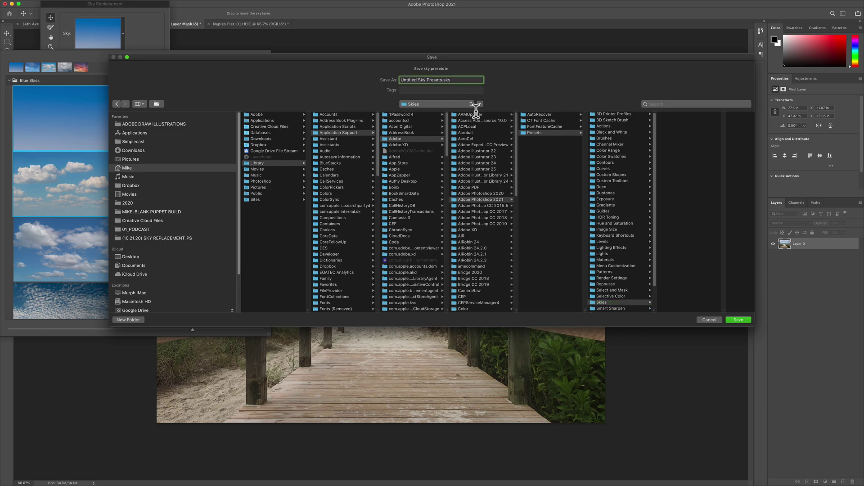
click(710, 320)
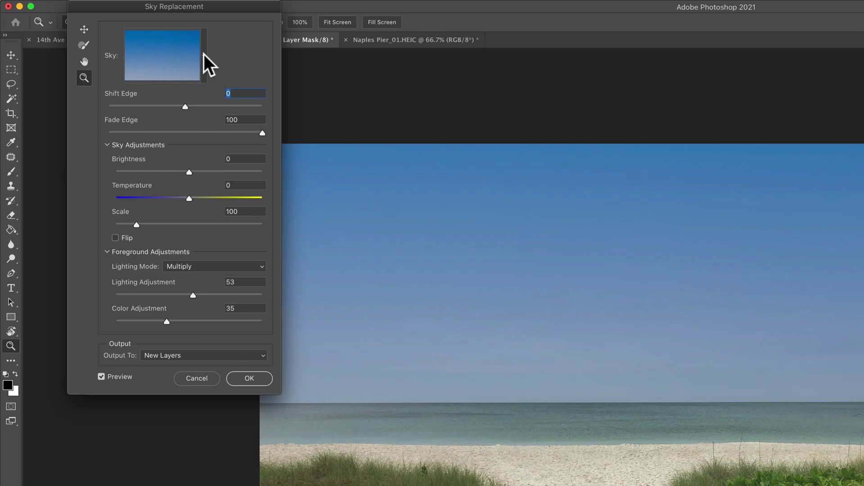
Step: Switch to the cloudy blue sky preset and shift it right with the Sky Move tool
click(204, 53)
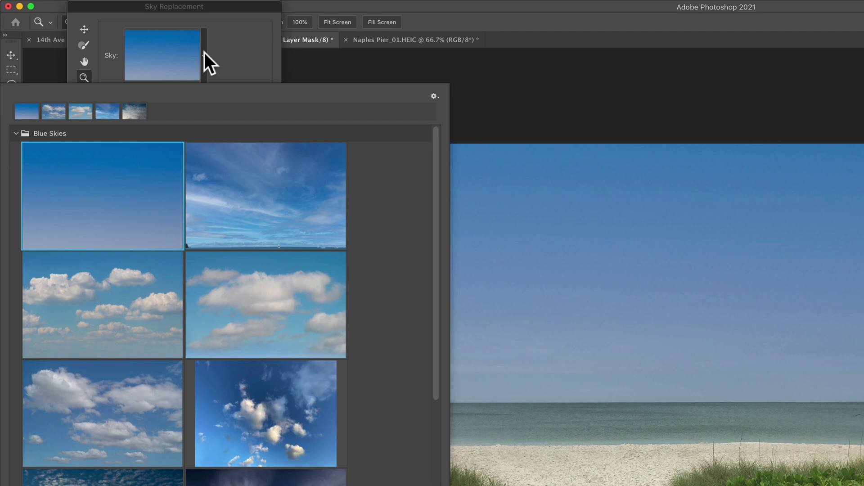
click(124, 398)
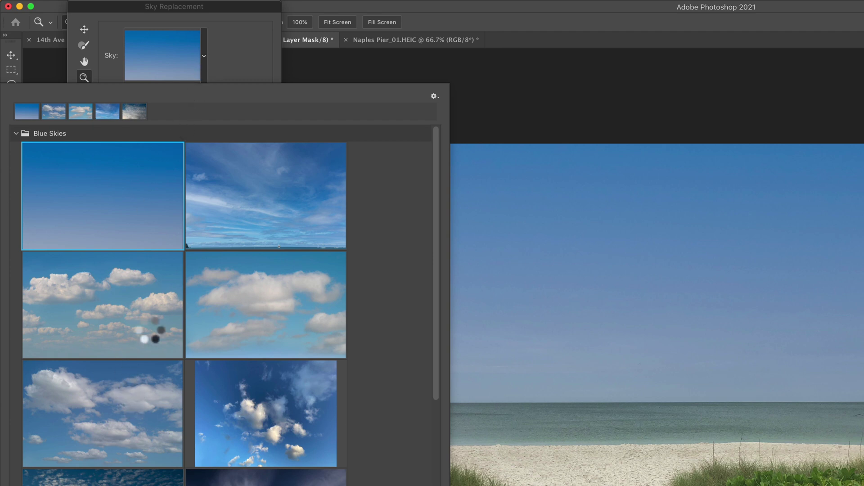
click(246, 36)
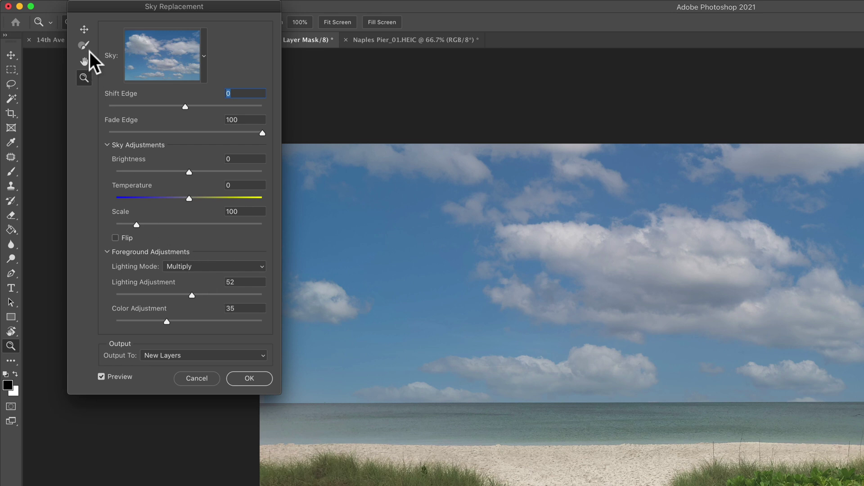
click(86, 31)
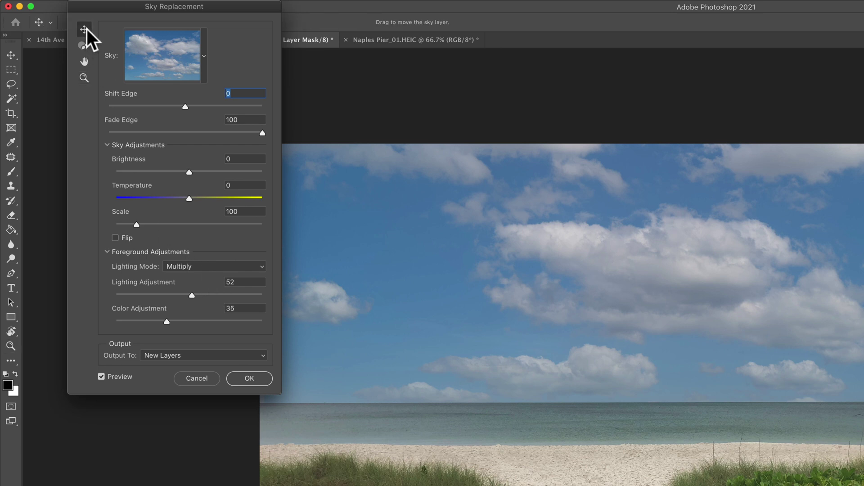
drag(558, 214, 591, 214)
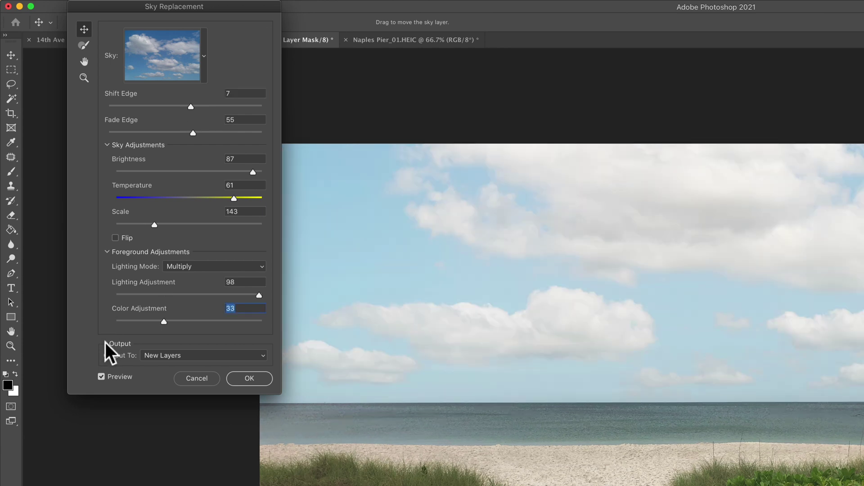
Step: Compare the cloudy sky with the original, keep Output To: New Layers, and apply it
click(102, 377)
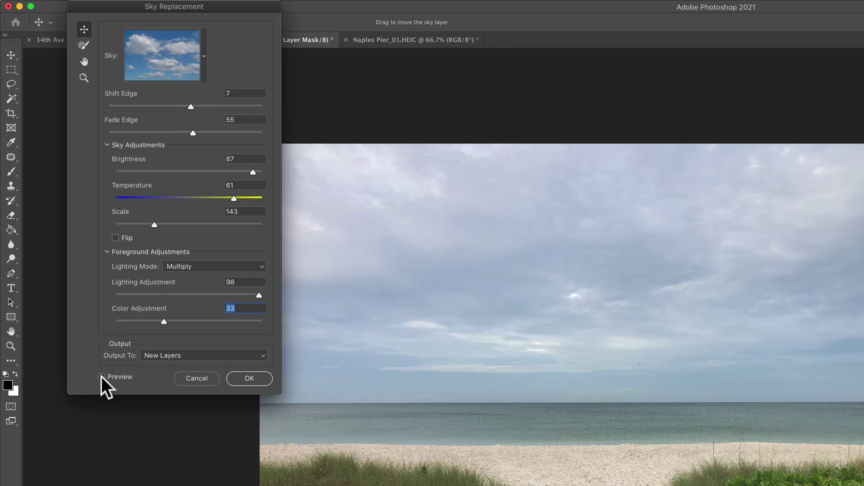
click(101, 376)
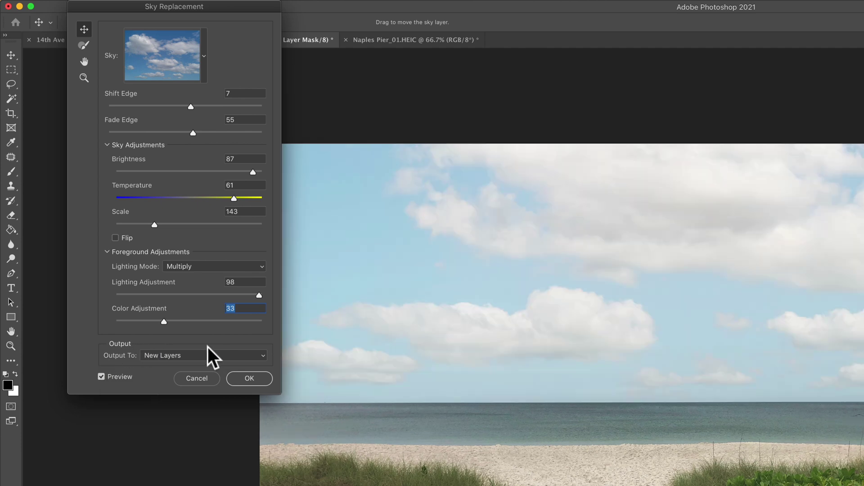
click(263, 355)
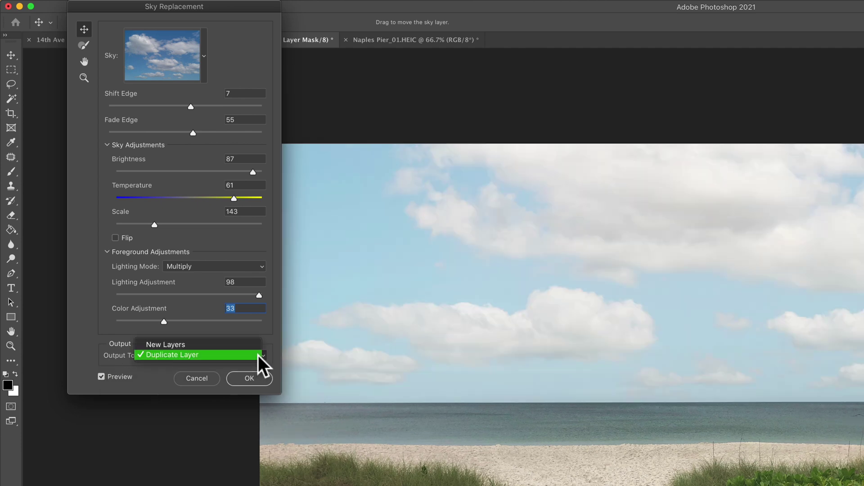
click(257, 355)
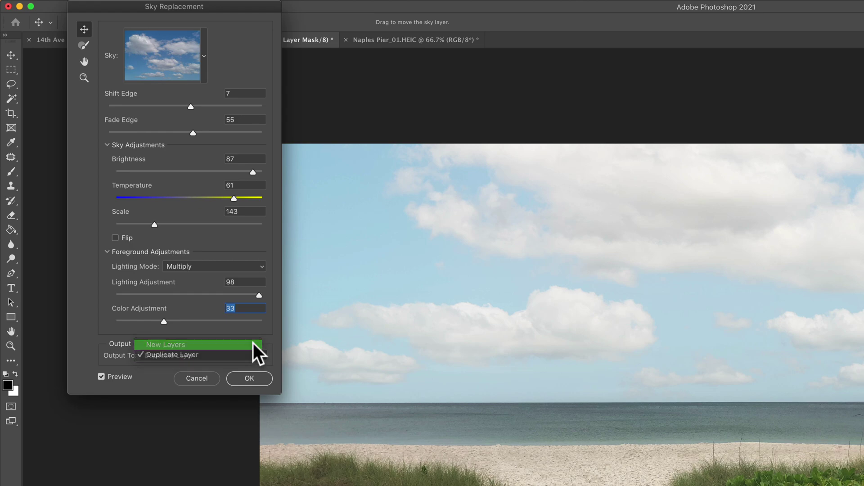
click(255, 379)
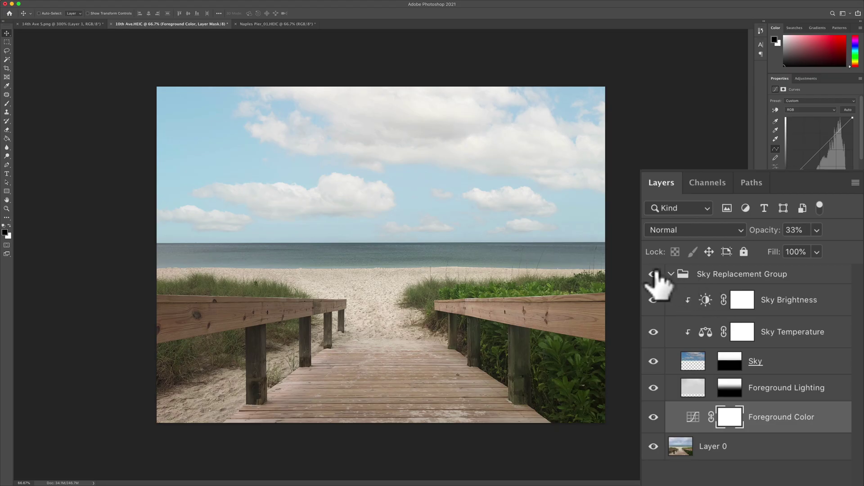
Step: Expand the Sky Replacement Group and raise the Foreground Color curve to brighten the boardwalk
click(672, 274)
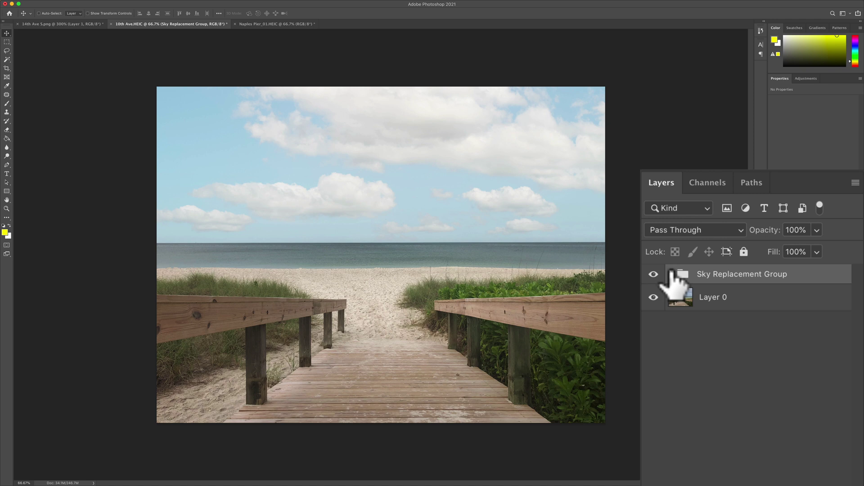
click(672, 274)
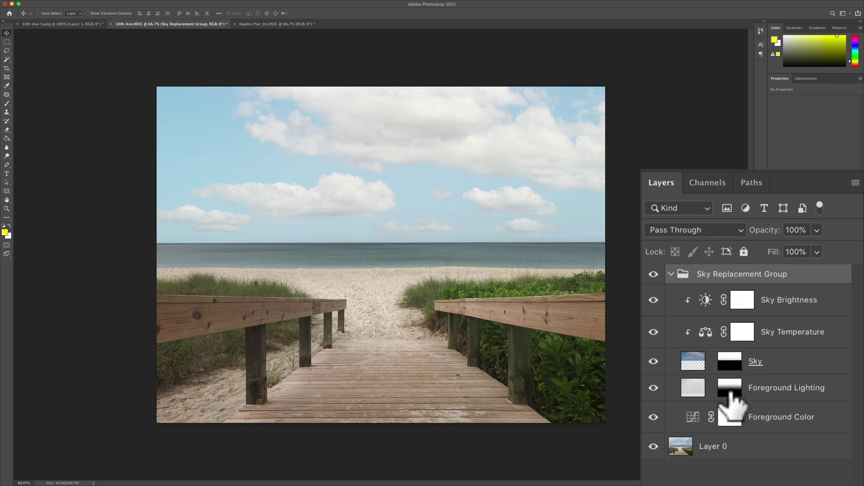
click(703, 417)
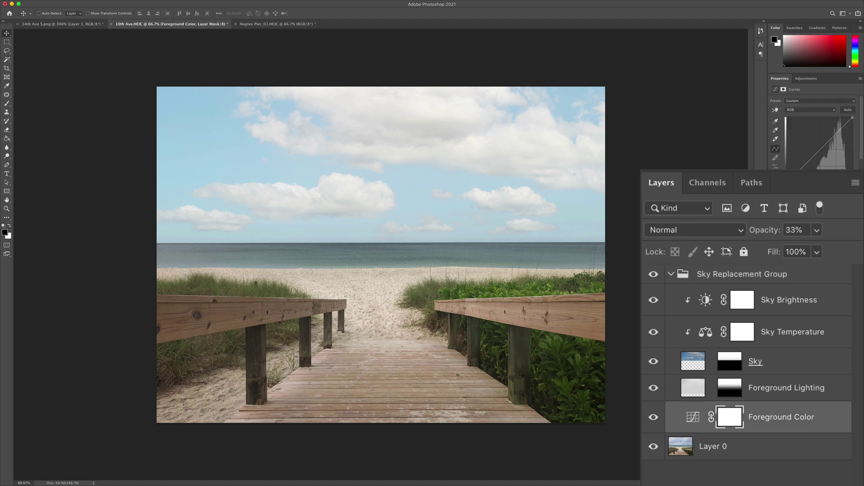
drag(816, 154, 814, 148)
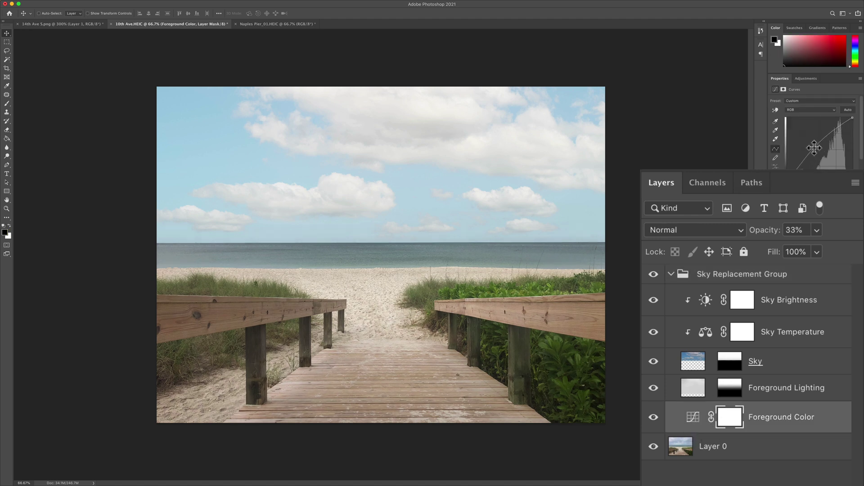
Step: Collapse the Sky Replacement Group and switch to the Naples Pier_01 photo
click(817, 474)
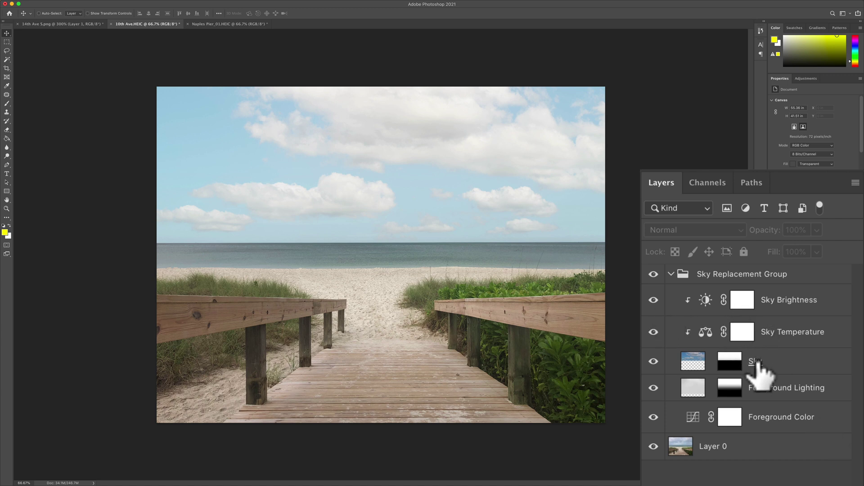
click(669, 274)
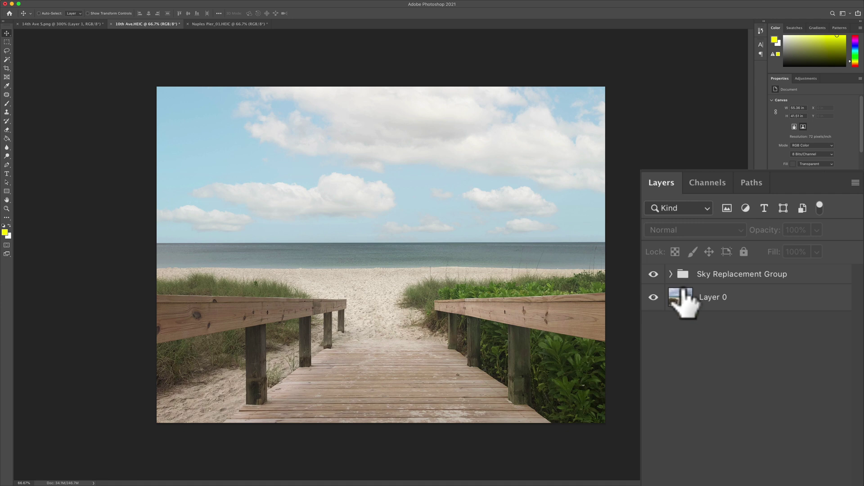
key(ctrl+Tab)
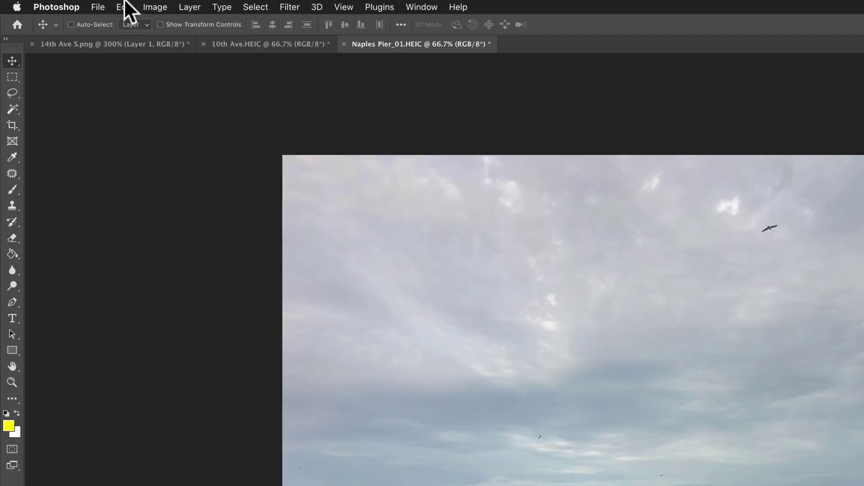
Step: Start Edit > Sky Replacement on the Naples Pier_01 photo
click(67, 4)
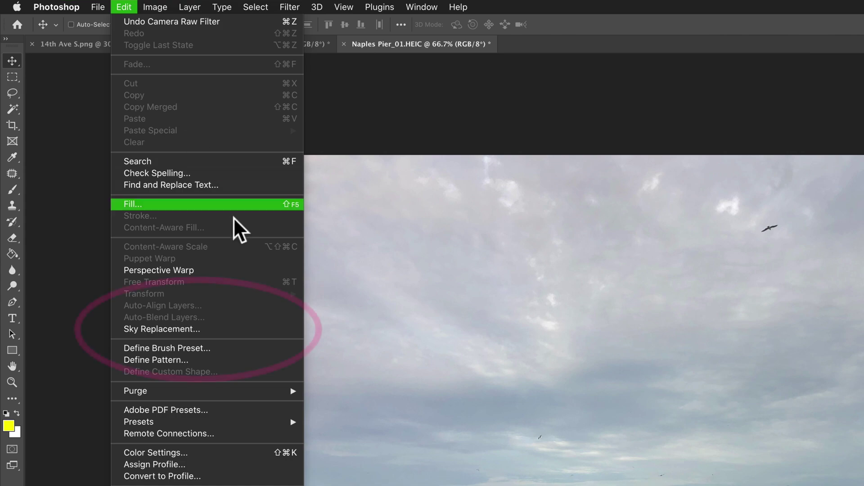
click(258, 328)
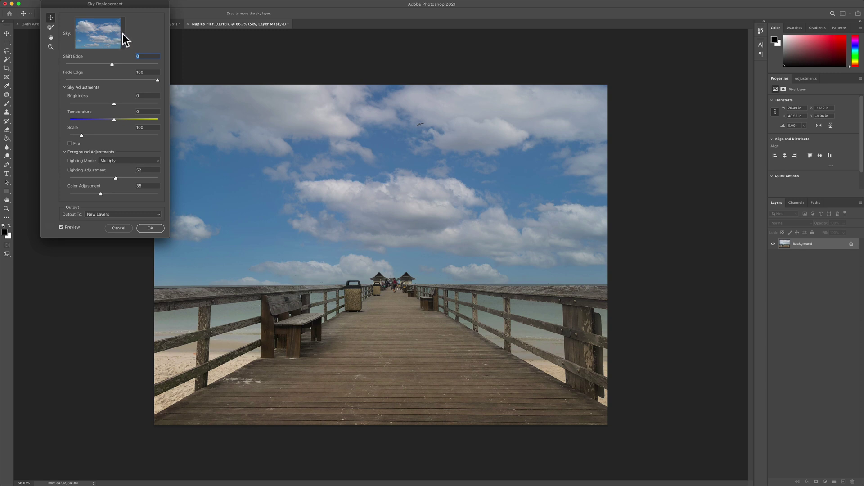
Step: Try the Spectacular rainbow sky, then settle on the stormy sky and compare it against the original
click(123, 34)
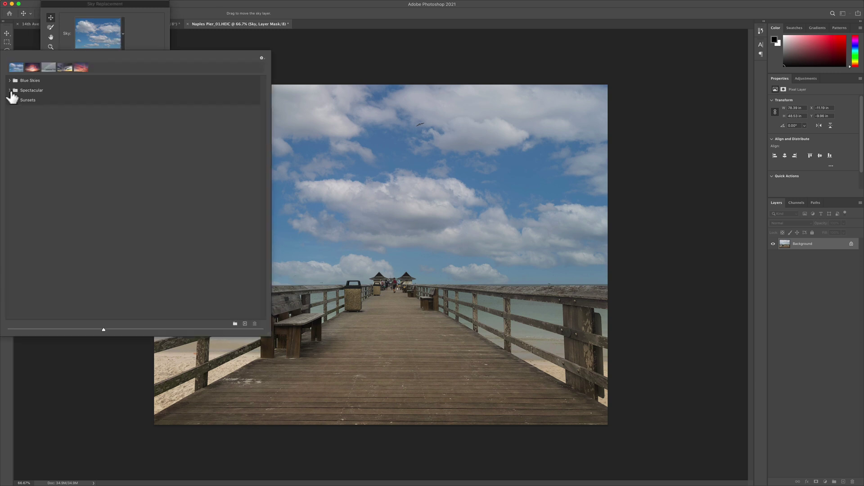
click(10, 90)
double_click(50, 119)
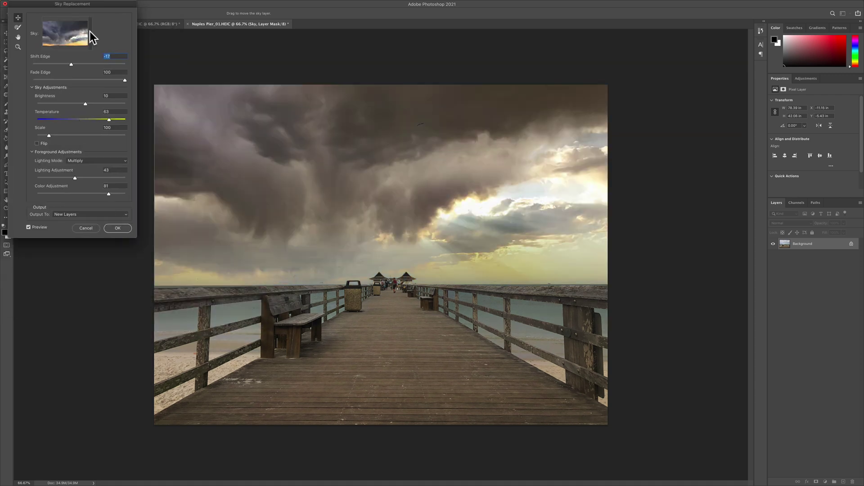
click(90, 31)
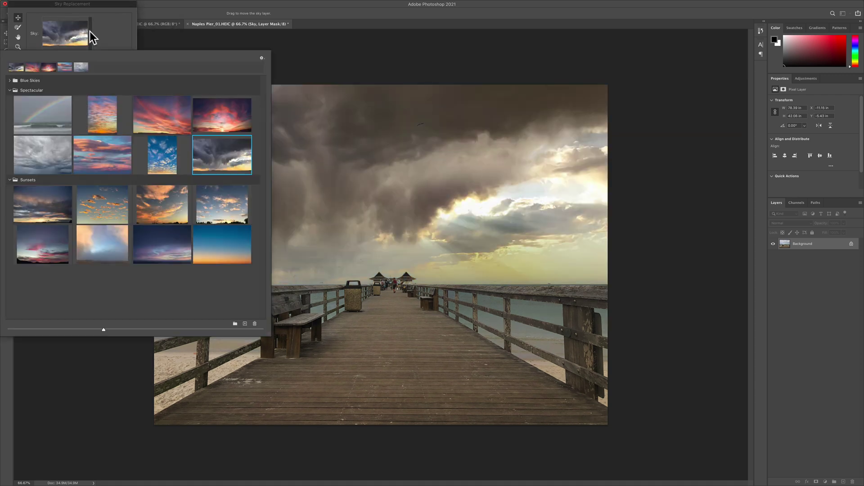
click(90, 31)
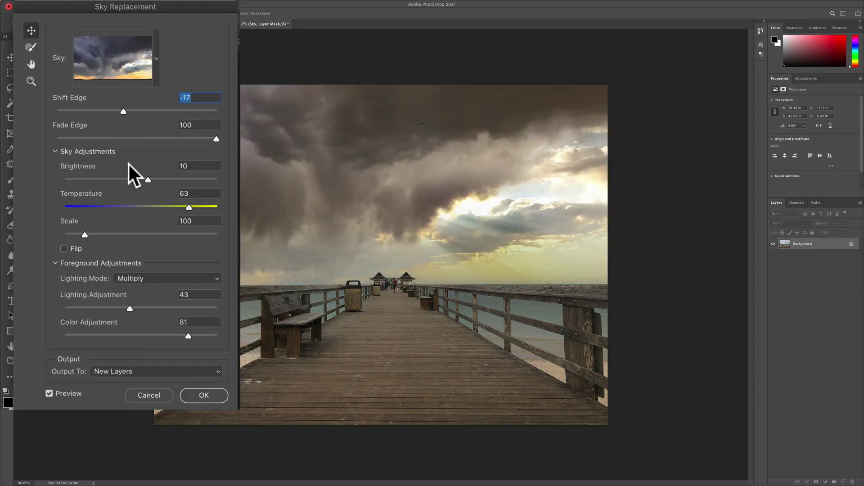
click(46, 391)
click(47, 391)
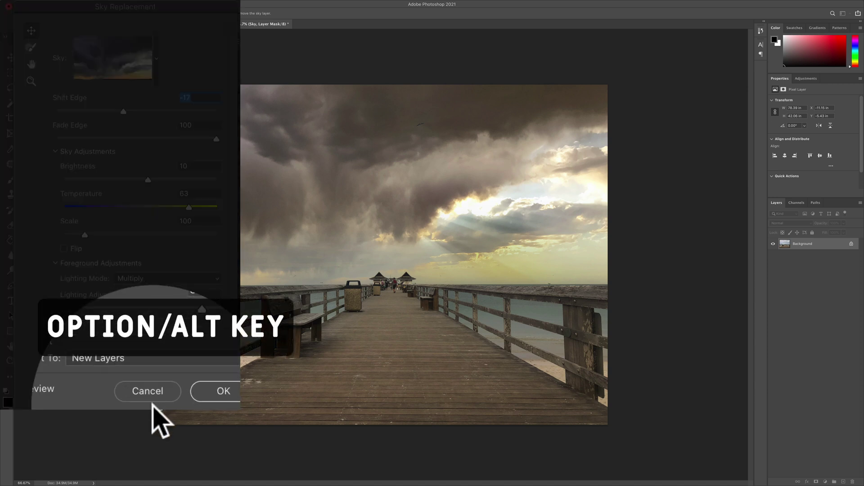
key(alt)
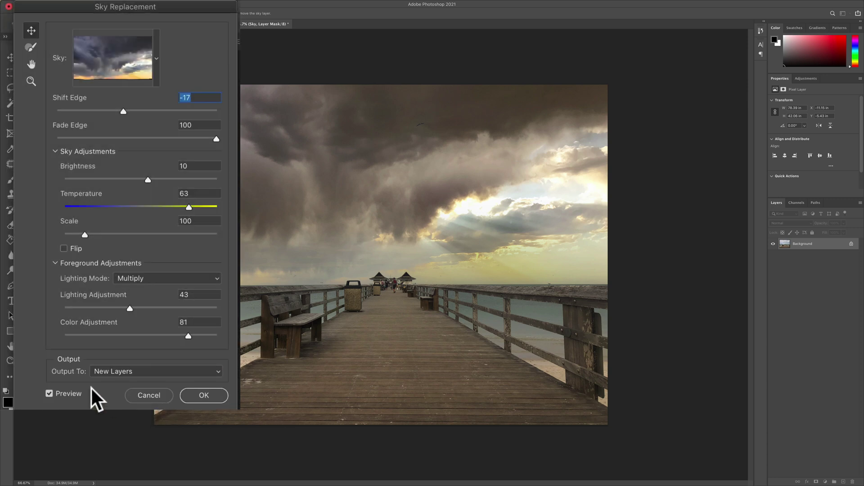
Step: Apply the stormy sky to the pier photo with Output To set to New Layers
click(145, 370)
click(146, 370)
click(204, 396)
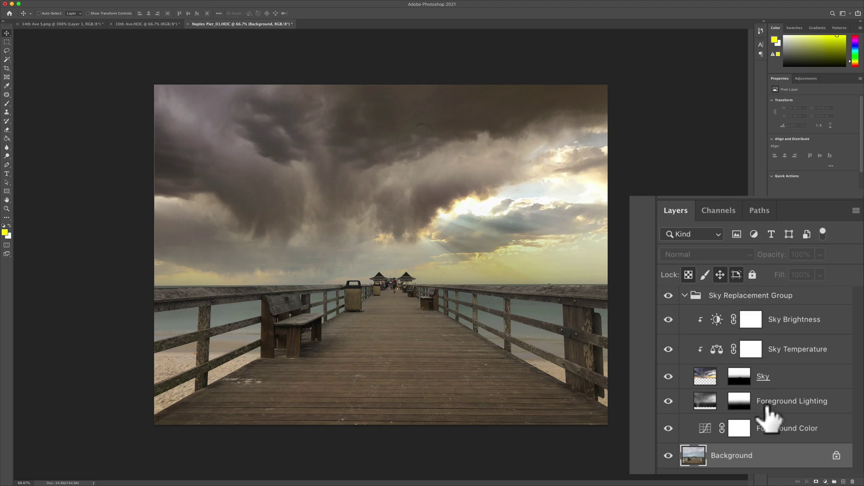
Step: Collapse the Sky Replacement Group and toggle the Background layer off and on
click(685, 296)
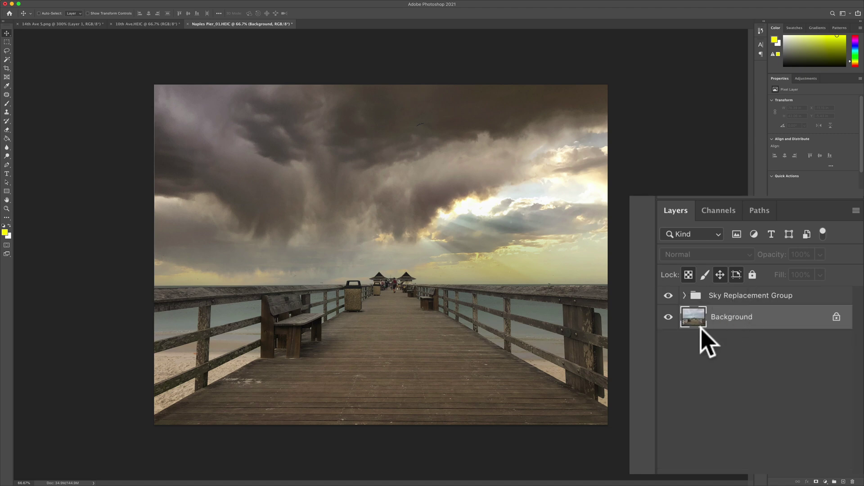
click(669, 317)
click(668, 317)
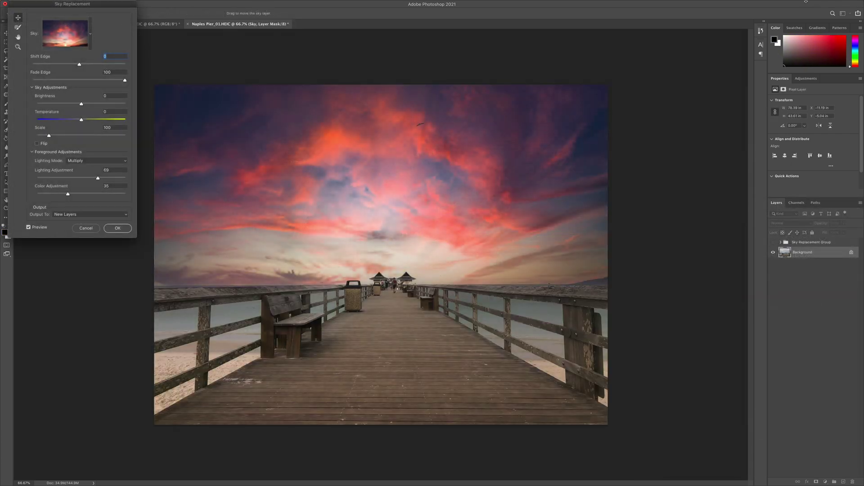
mouse_move(806, 3)
click(834, 4)
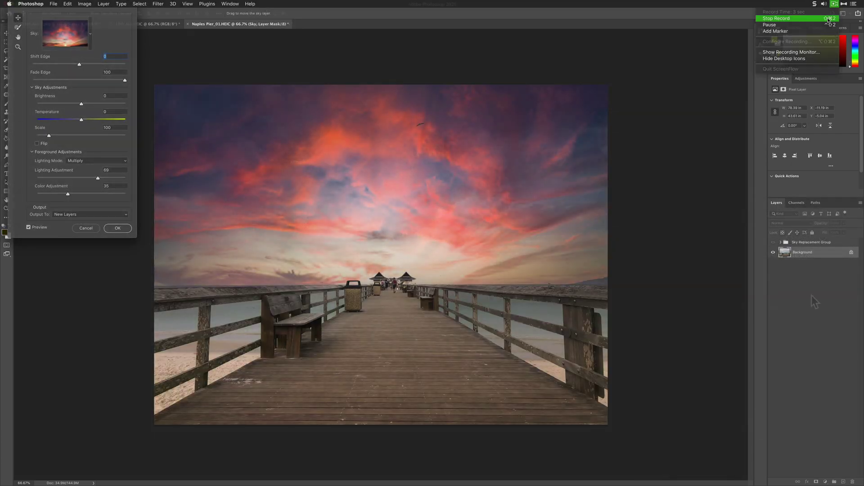